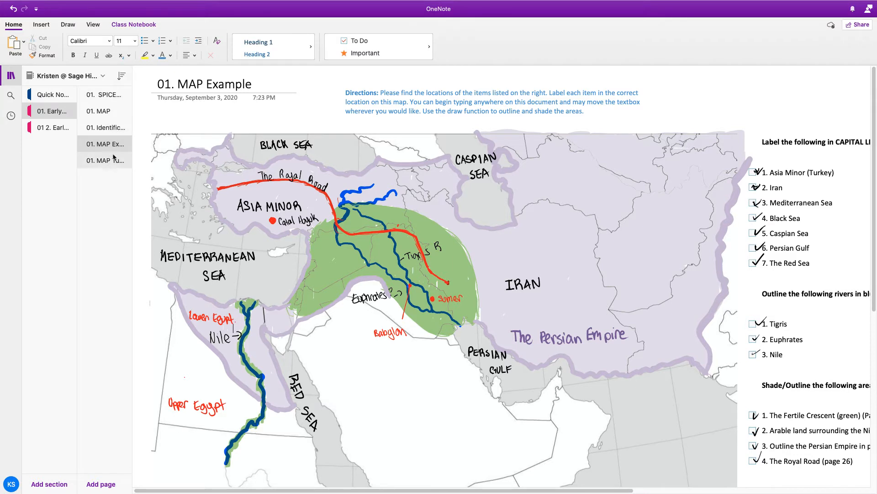
Open the 01. MAP Tutorial page, bring up the drawing tools and look through the map and its labelling checklist.
left_click(109, 161)
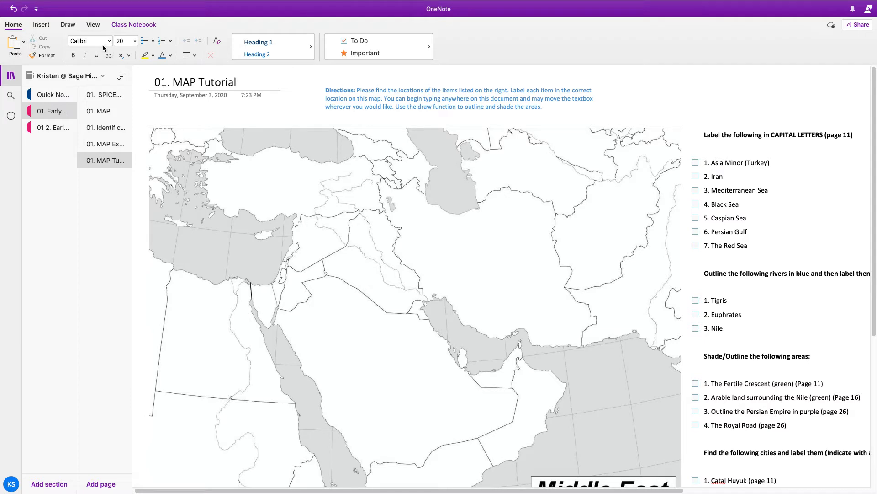
left_click(74, 27)
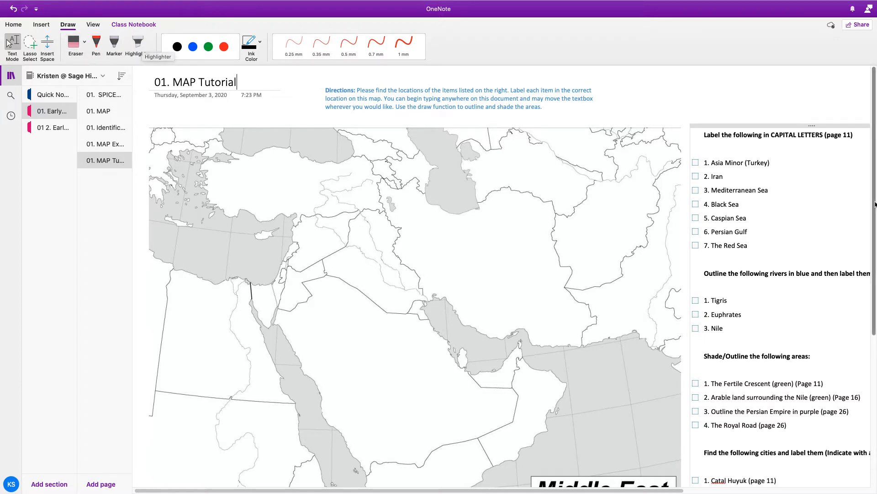
scroll(813, 241, "down", 3)
scroll(813, 242, "down", 3)
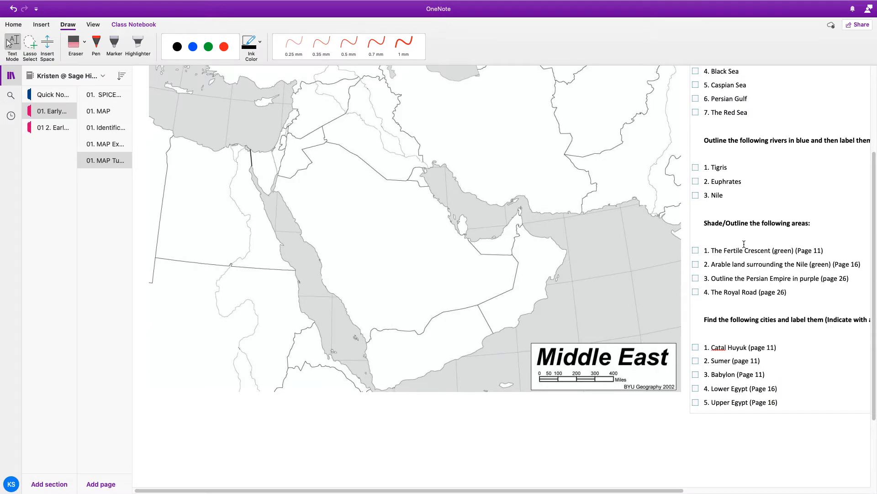
scroll(744, 243, "up", 2)
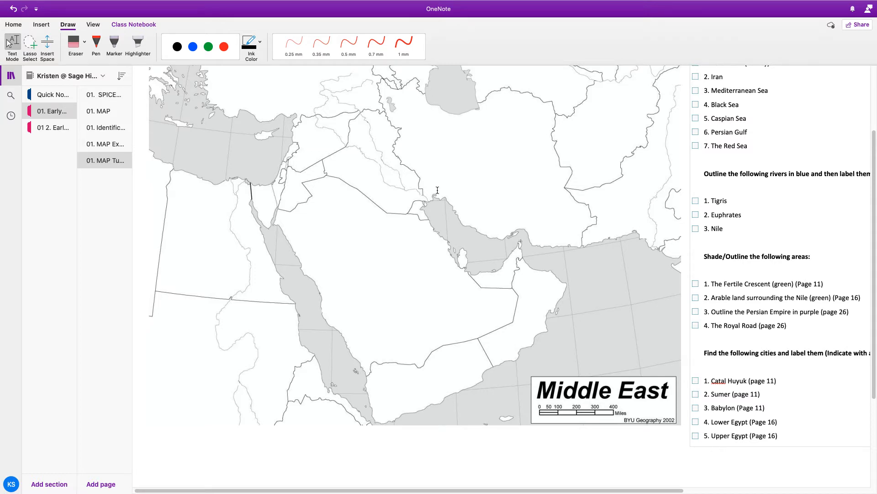
left_click(209, 48)
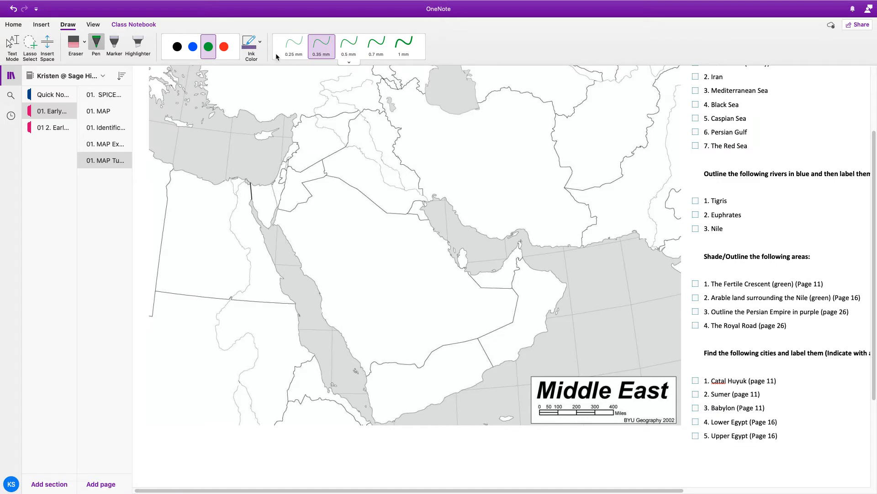
left_click(259, 42)
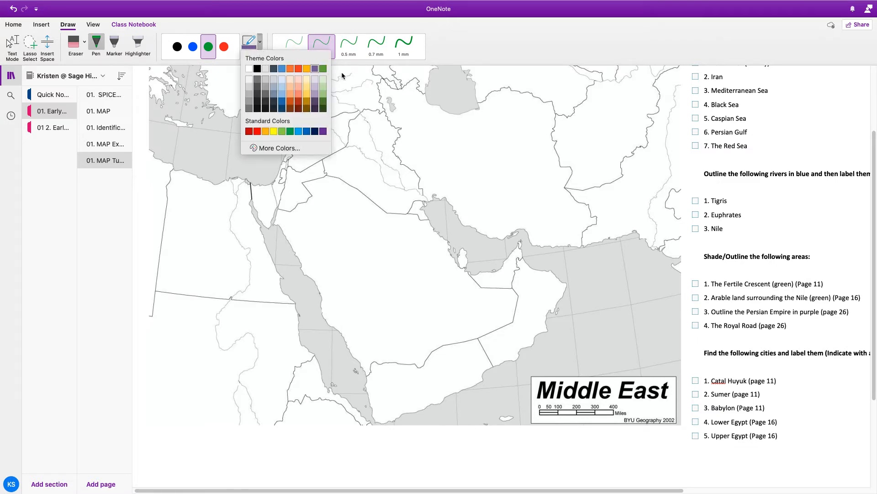
left_click(323, 87)
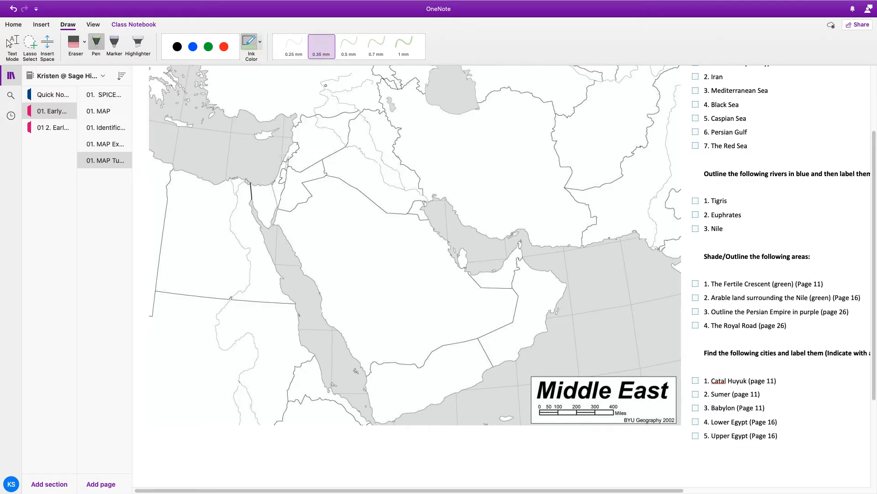
left_click(137, 42)
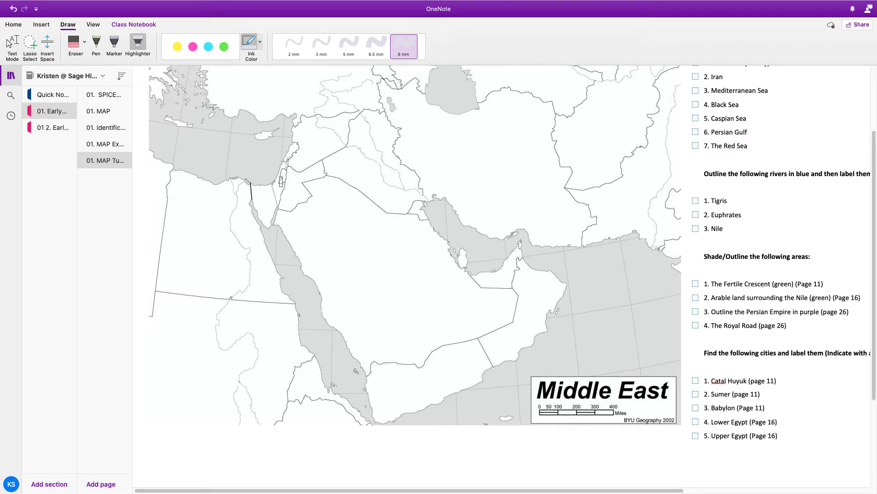
left_click_drag(281, 187, 296, 137)
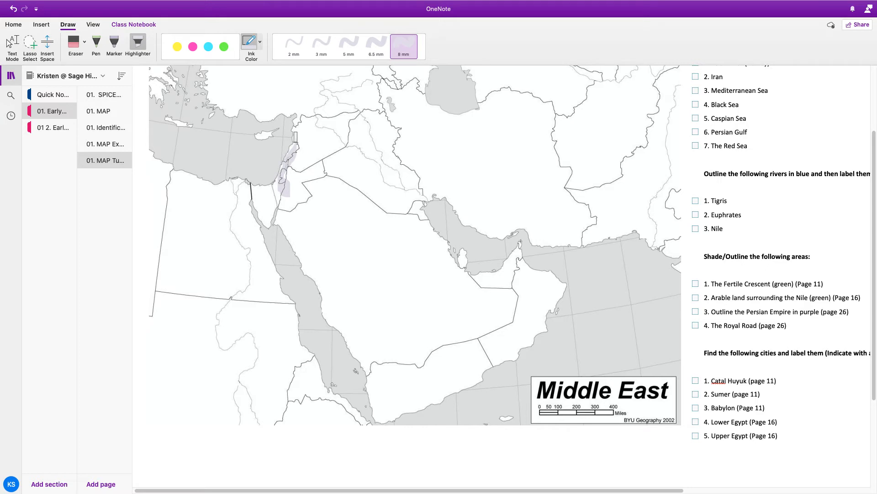
left_click(76, 45)
left_click_drag(296, 160, 285, 175)
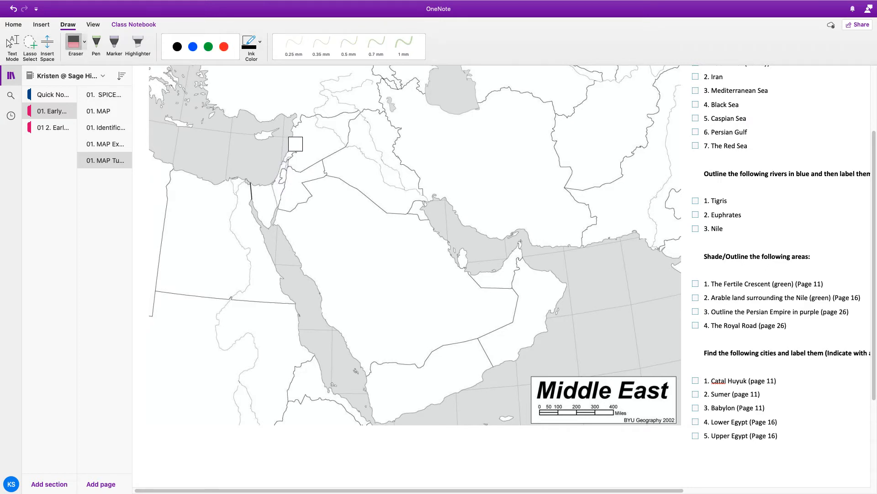
With an 8 mm light green highlighter, draw the Fertile Crescent's outer edge from the northeastern Mediterranean coast to the Persian Gulf.
left_click(137, 44)
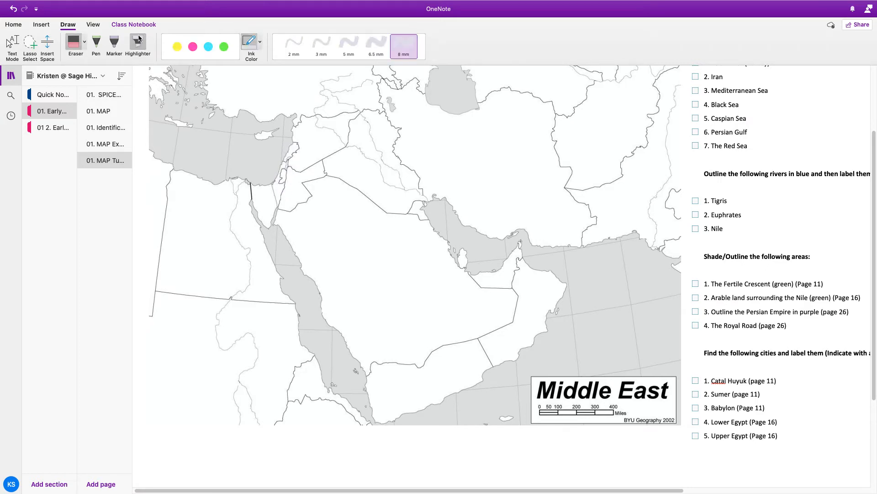
left_click(253, 47)
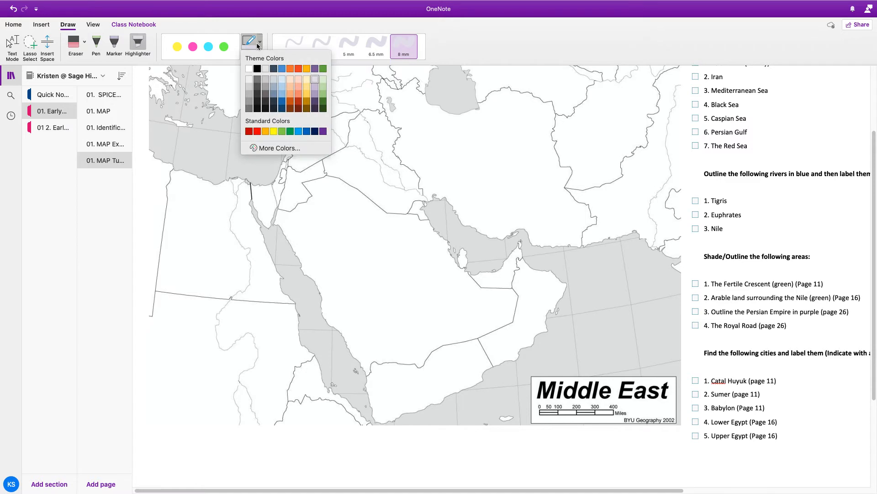
left_click(319, 87)
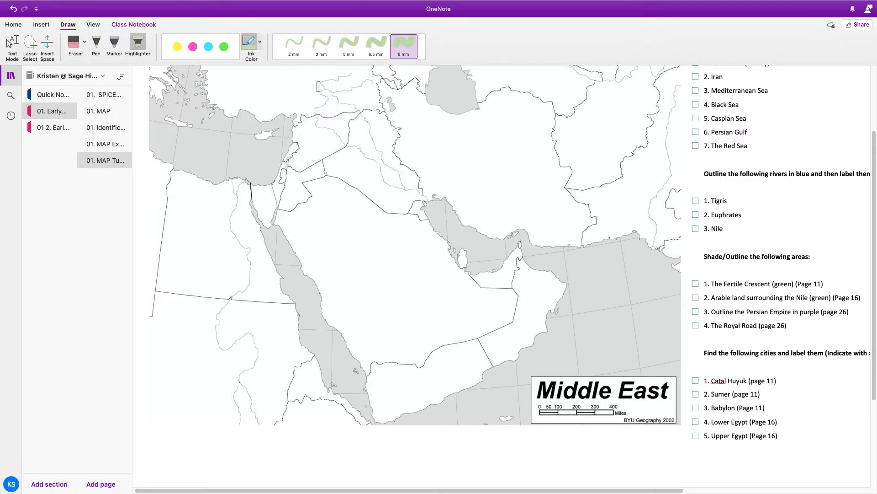
scroll(319, 86, "down", 2)
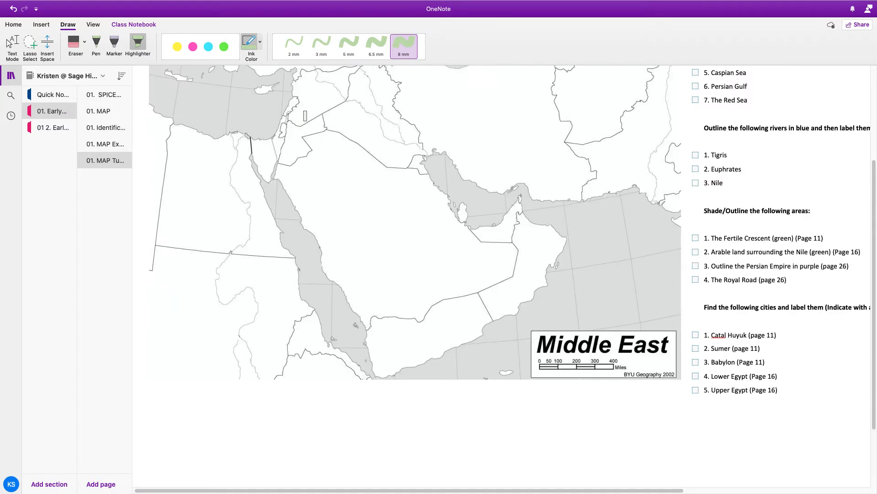
scroll(380, 255, "up", 3)
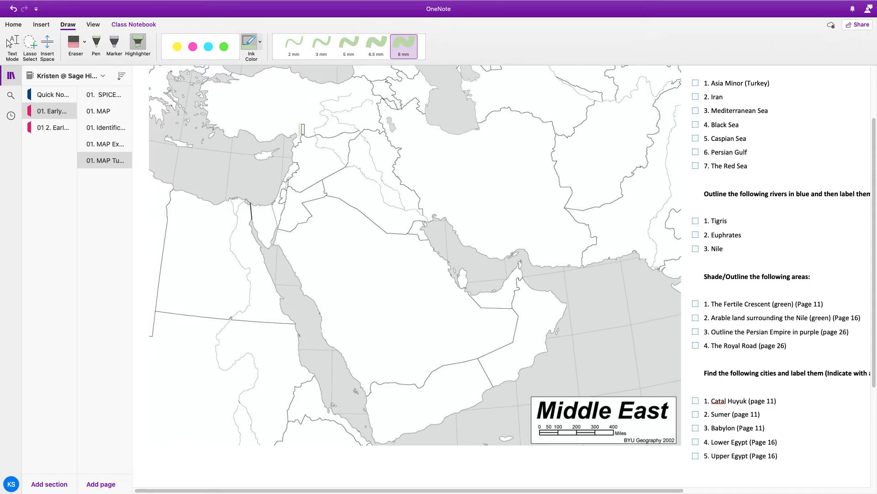
left_click_drag(297, 136, 342, 96)
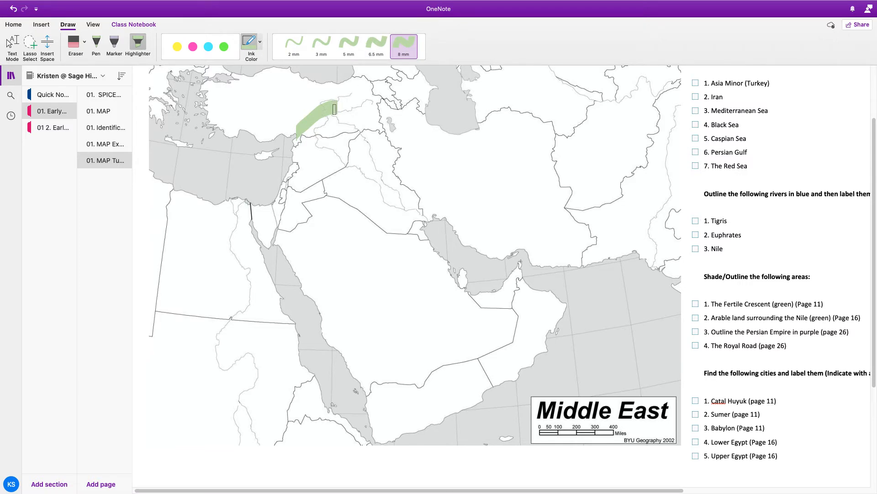
mouse_move(336, 106)
left_mouse_down()
mouse_move(396, 119)
mouse_move(432, 147)
mouse_move(448, 206)
left_mouse_up()
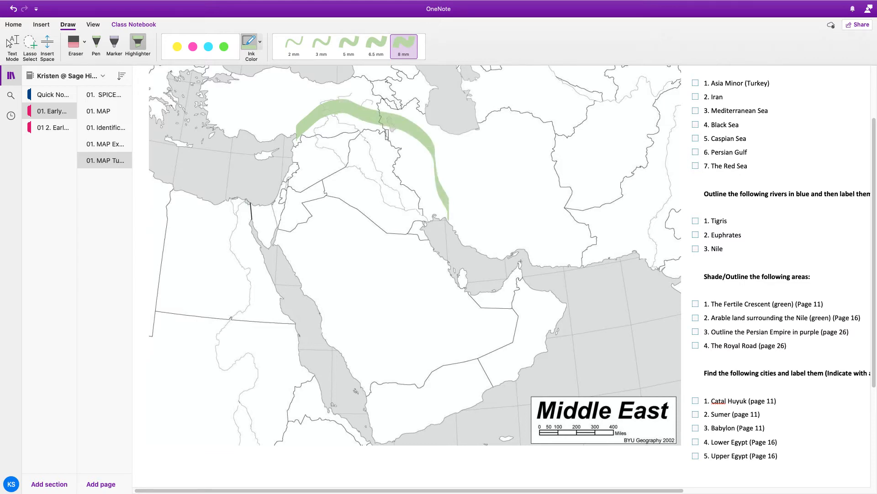
Erase the middle of the green outer arc and highlight a tighter path southeast to the Persian Gulf.
mouse_move(398, 102)
left_mouse_down()
mouse_move(429, 136)
mouse_move(390, 111)
mouse_move(450, 155)
left_mouse_up()
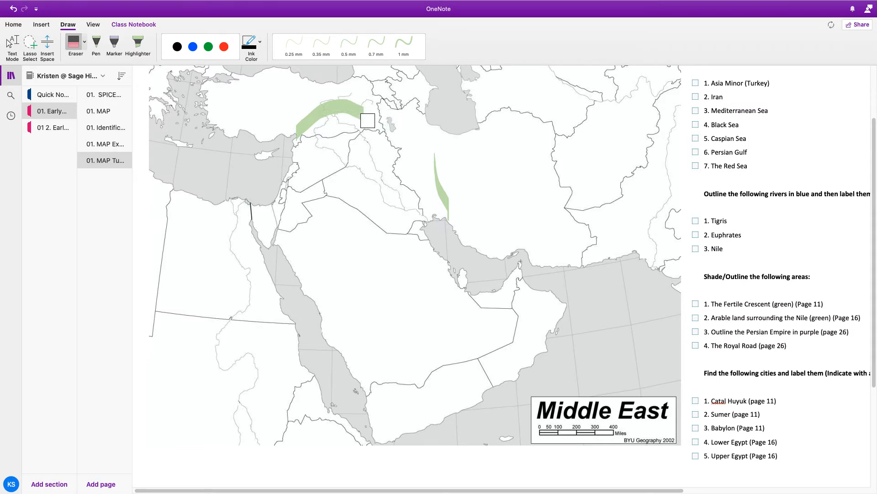
left_click_drag(364, 124, 357, 114)
left_click(142, 43)
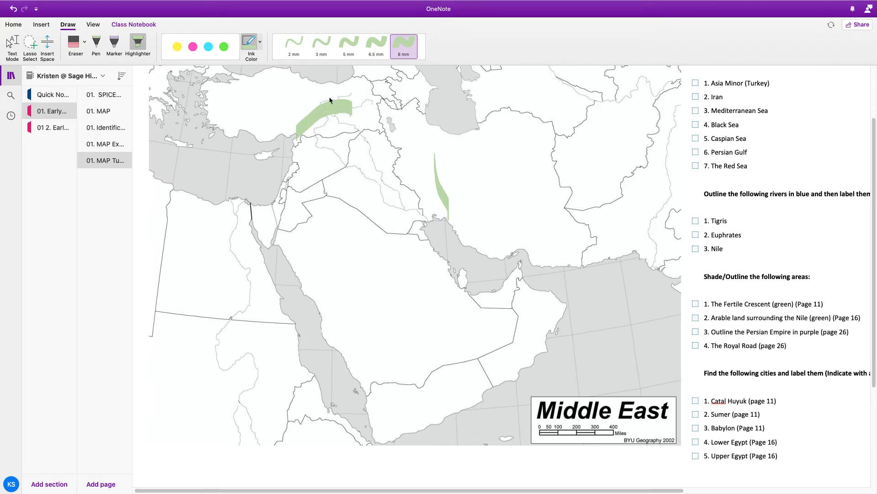
left_click(370, 133)
left_click_drag(351, 109, 408, 169)
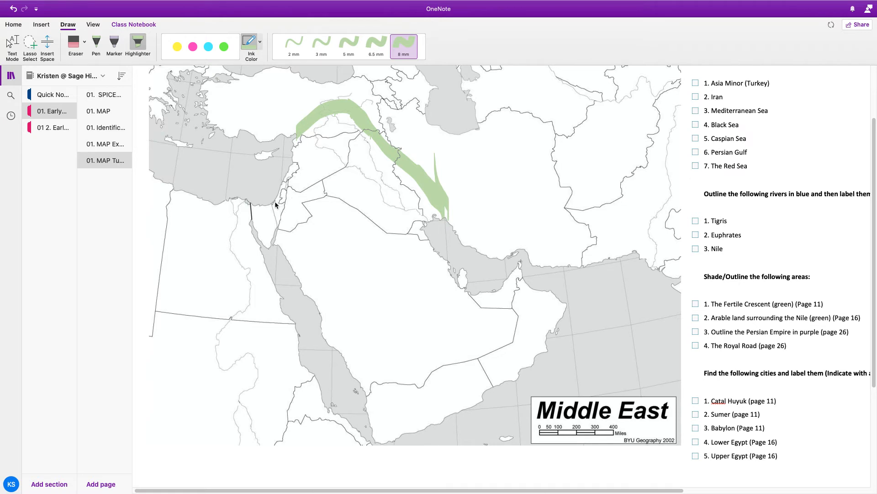
Highlight the Fertile Crescent's Mediterranean coast and inner edge in light green, and shade the area between the edges.
mouse_move(275, 204)
left_mouse_down()
mouse_move(296, 166)
mouse_move(298, 131)
left_mouse_up()
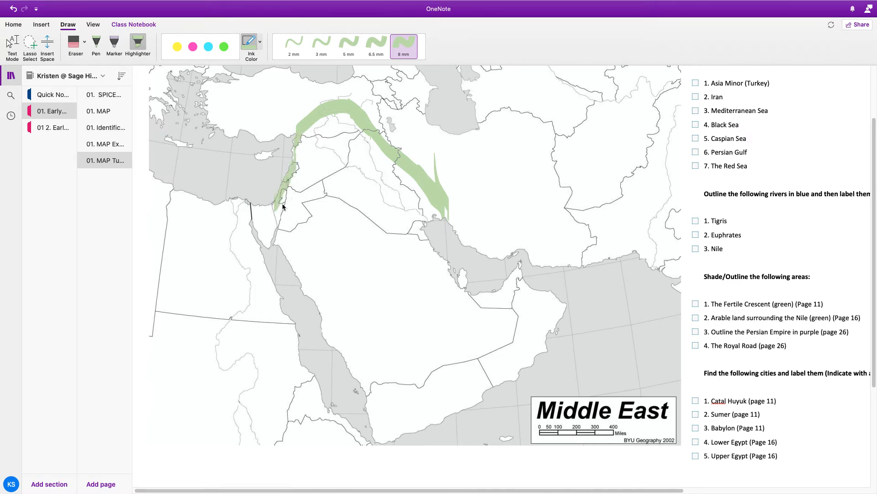
mouse_move(274, 206)
left_mouse_down()
mouse_move(285, 211)
mouse_move(290, 198)
left_mouse_up()
left_click_drag(296, 190, 296, 191)
mouse_move(284, 202)
left_mouse_down()
mouse_move(334, 161)
mouse_move(364, 169)
mouse_move(393, 211)
mouse_move(429, 220)
mouse_move(426, 206)
left_mouse_up()
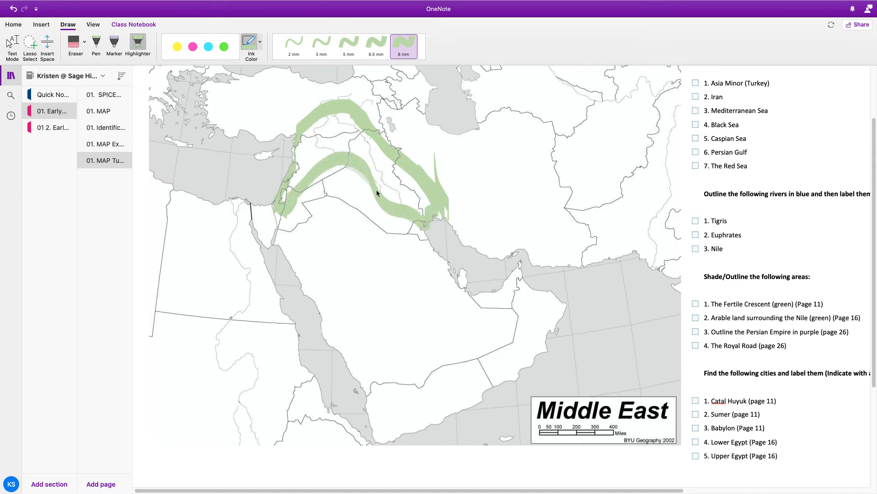
mouse_move(308, 164)
left_mouse_down()
mouse_move(300, 135)
mouse_move(297, 173)
mouse_move(334, 123)
mouse_move(308, 164)
mouse_move(337, 143)
mouse_move(360, 142)
mouse_move(392, 192)
mouse_move(418, 196)
mouse_move(389, 171)
left_mouse_up()
mouse_move(333, 119)
left_mouse_down()
mouse_move(323, 157)
mouse_move(294, 161)
mouse_move(311, 124)
left_mouse_up()
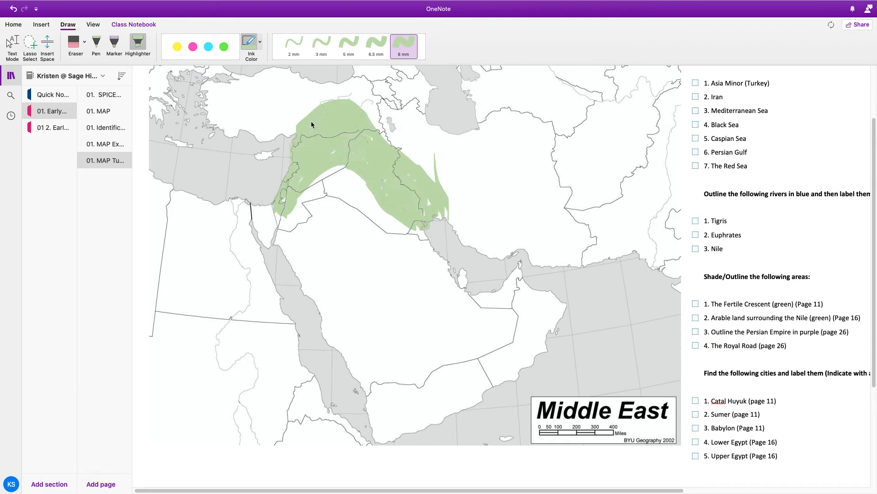
Erase the stray green shading along the crescent's eastern edge and reshade its end at the Persian Gulf.
left_click(74, 44)
mouse_move(425, 142)
left_mouse_down()
mouse_move(455, 201)
mouse_move(447, 227)
mouse_move(439, 195)
mouse_move(426, 215)
mouse_move(419, 207)
left_mouse_up()
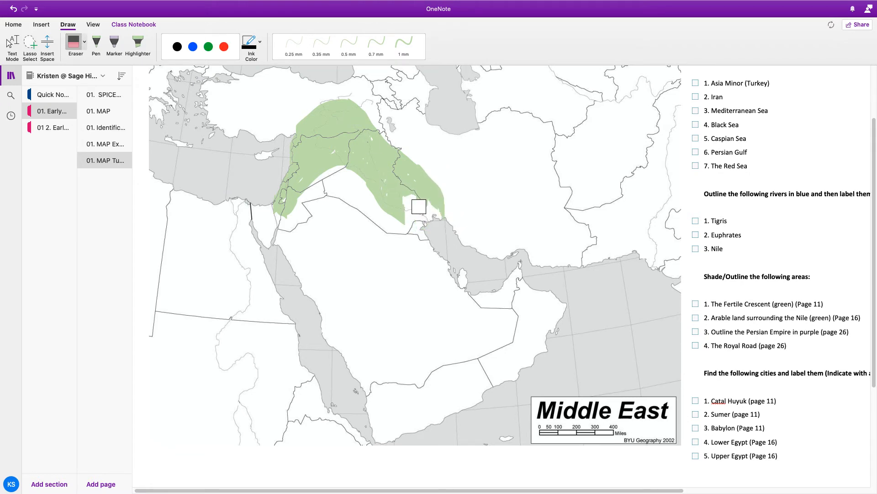
left_click(138, 44)
mouse_move(407, 204)
left_mouse_down()
mouse_move(418, 221)
mouse_move(436, 214)
left_mouse_up()
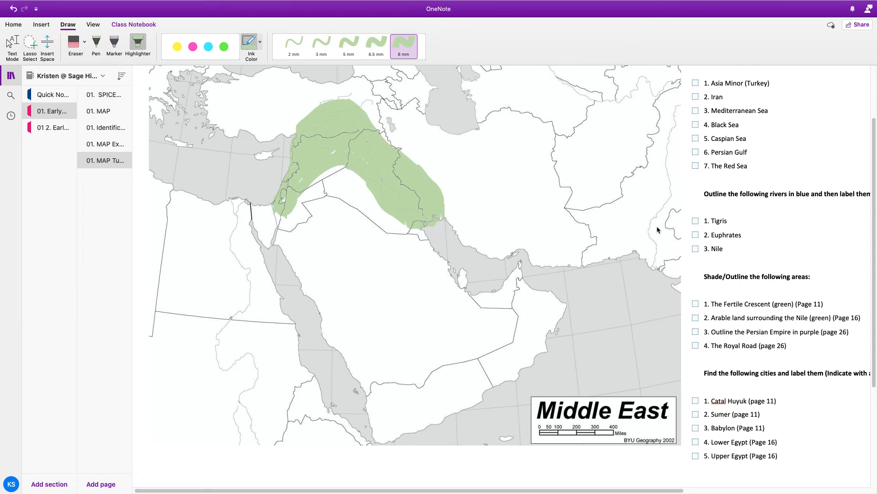
Trace the Tigris and Euphrates rivers and their upper branches with a 0.35 mm blue pen.
left_click(96, 43)
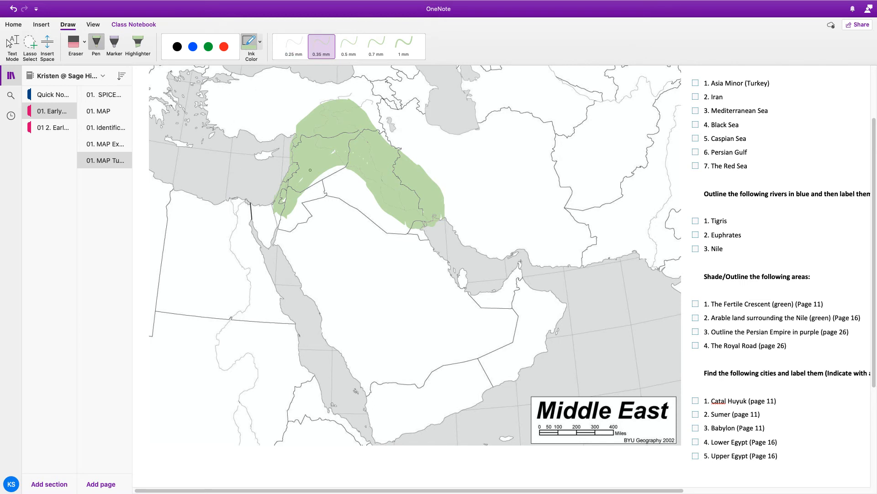
left_click(192, 46)
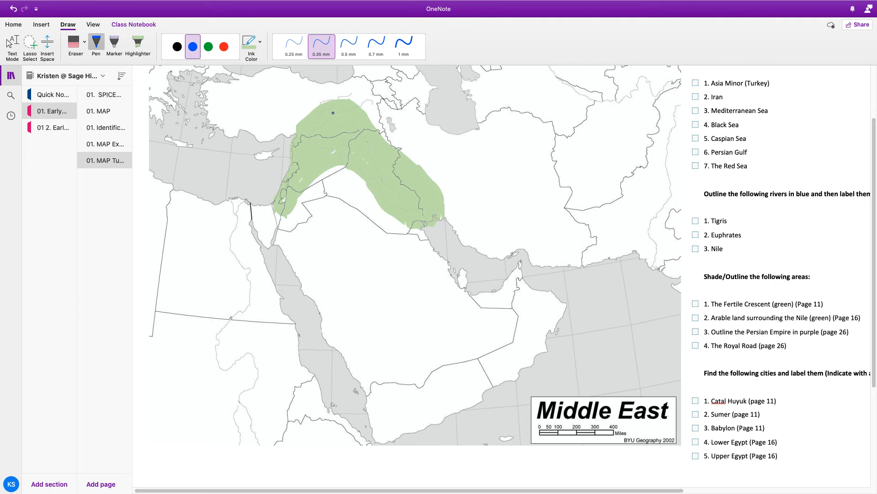
mouse_move(332, 116)
left_mouse_down()
mouse_move(356, 128)
mouse_move(402, 206)
mouse_move(425, 216)
left_mouse_up()
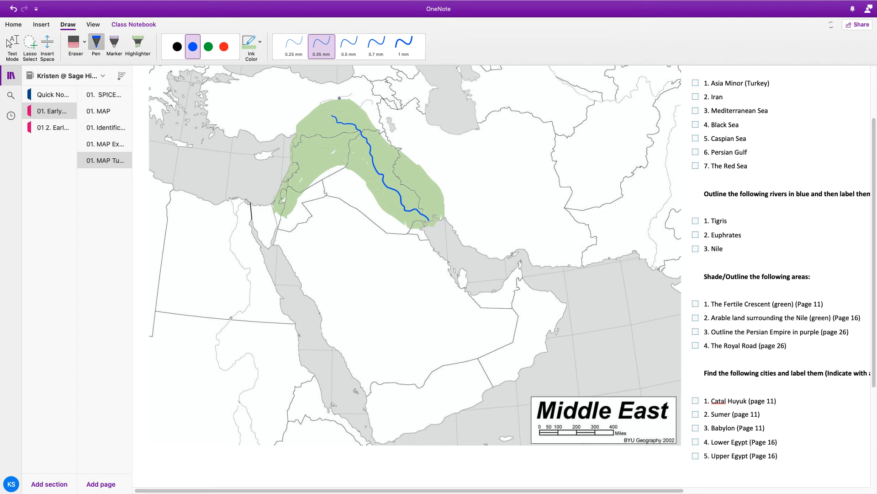
mouse_move(350, 94)
left_mouse_down()
mouse_move(322, 101)
mouse_move(326, 120)
mouse_move(316, 138)
mouse_move(400, 207)
left_mouse_up()
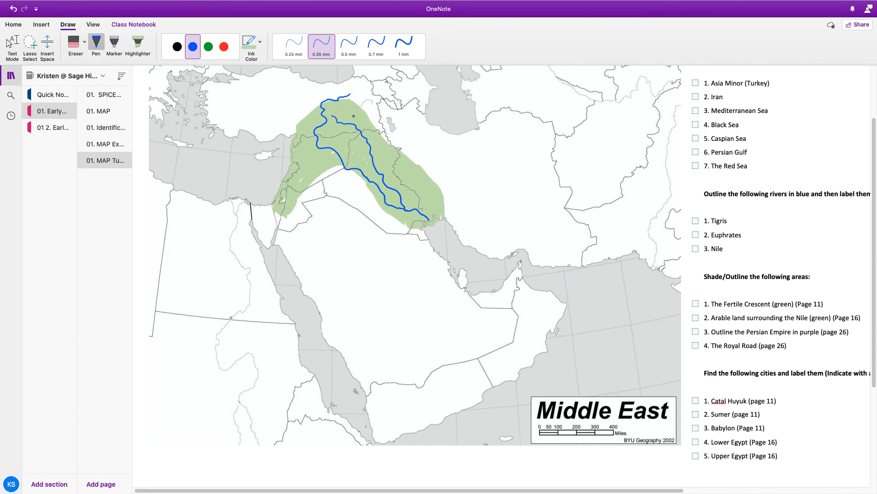
left_click_drag(325, 112, 378, 109)
Handwrite the labels Tigris R and Euphrates R in blue with pointer lines, and trace the Nile southward from the Mediterranean.
left_click_drag(375, 165, 423, 163)
left_click(389, 160)
mouse_move(384, 197)
left_mouse_down()
mouse_move(379, 211)
mouse_move(334, 229)
mouse_move(386, 229)
left_mouse_up()
left_click_drag(387, 220, 389, 230)
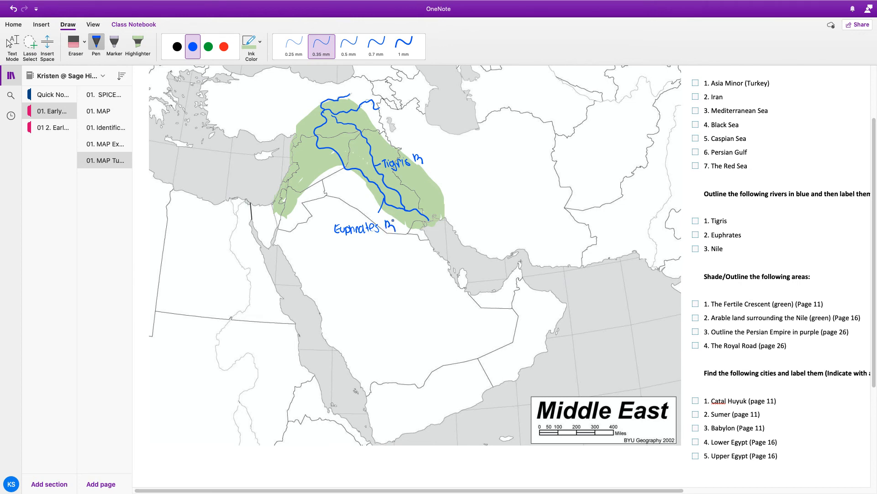
mouse_move(228, 200)
left_mouse_down()
mouse_move(238, 218)
mouse_move(230, 245)
mouse_move(251, 295)
mouse_move(217, 348)
mouse_move(230, 369)
mouse_move(246, 353)
mouse_move(253, 358)
mouse_move(259, 379)
mouse_move(241, 405)
mouse_move(257, 446)
left_mouse_up()
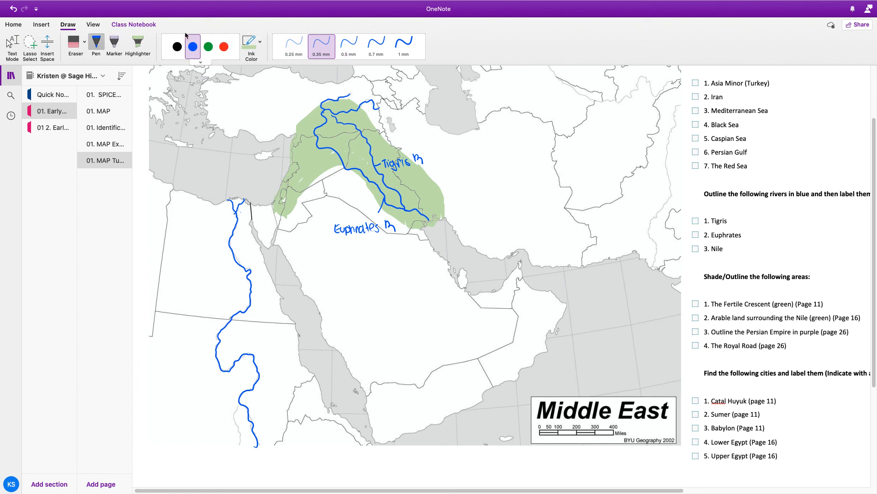
Outline the whole shaded Fertile Crescent with a 1 mm dark green pen.
left_click(259, 42)
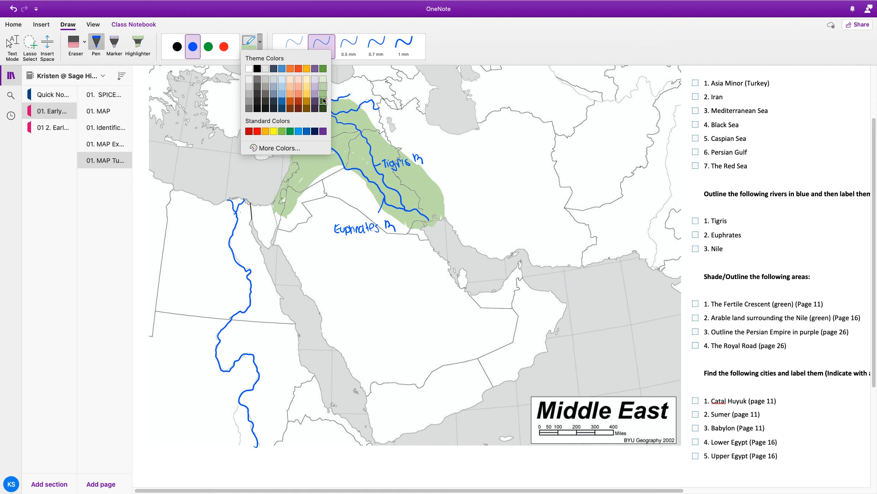
left_click(323, 93)
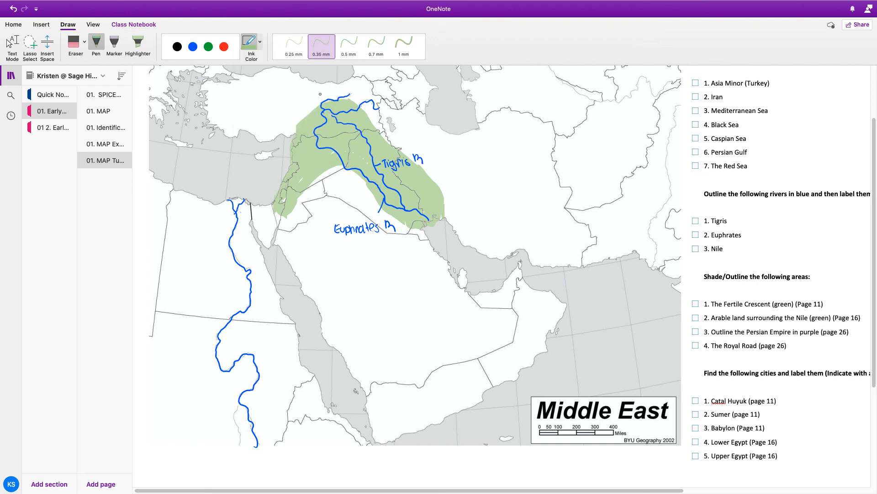
left_click(402, 42)
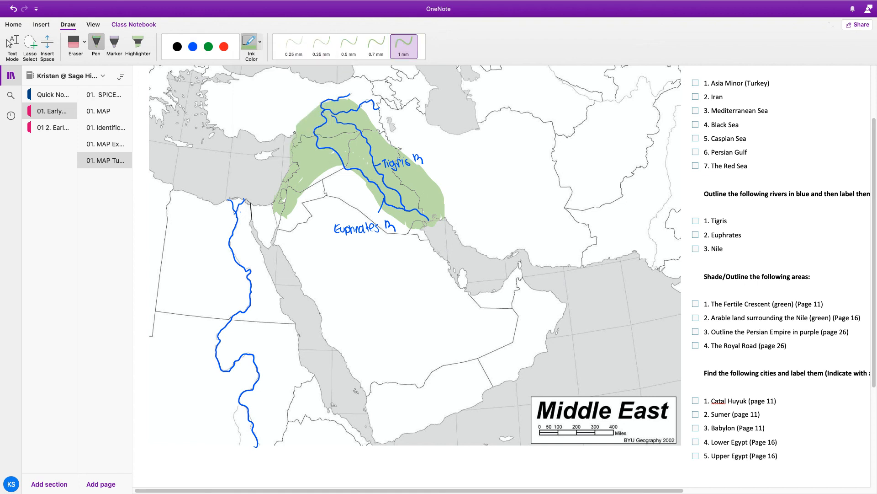
left_click_drag(298, 124, 306, 115)
left_click(259, 41)
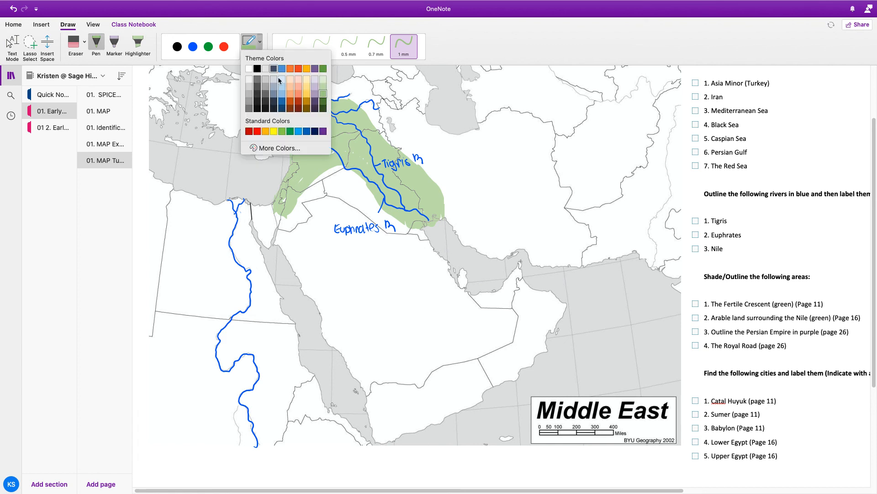
left_click(322, 110)
mouse_move(297, 129)
left_mouse_down()
mouse_move(339, 98)
mouse_move(360, 101)
mouse_move(438, 184)
mouse_move(443, 213)
mouse_move(412, 230)
mouse_move(348, 166)
mouse_move(327, 170)
mouse_move(289, 214)
mouse_move(272, 210)
mouse_move(304, 114)
left_mouse_up()
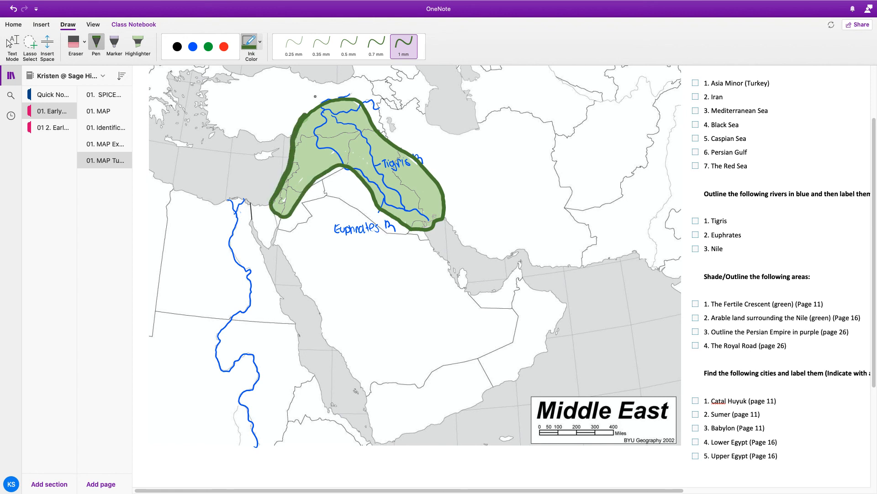